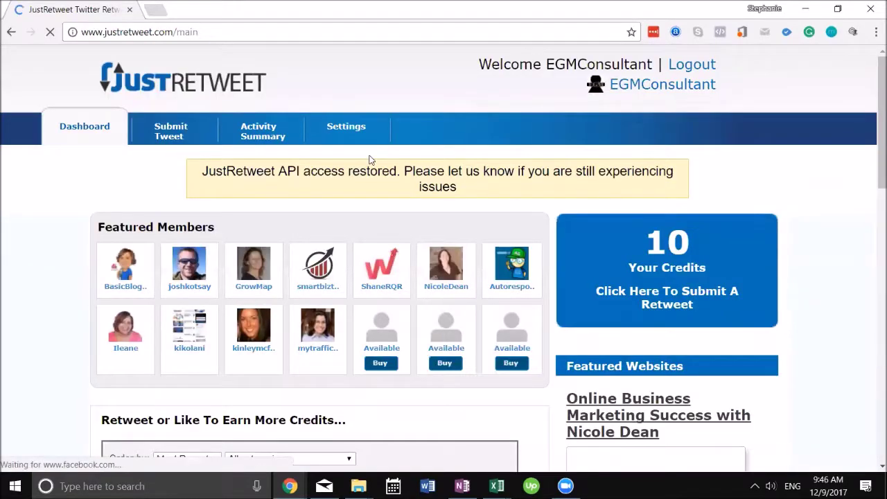
Filter the list of posts to retweet to the Blogging category.
{"action": "scroll", "coordinate": [388, 225], "scroll_direction": "down", "scroll_amount": 5}
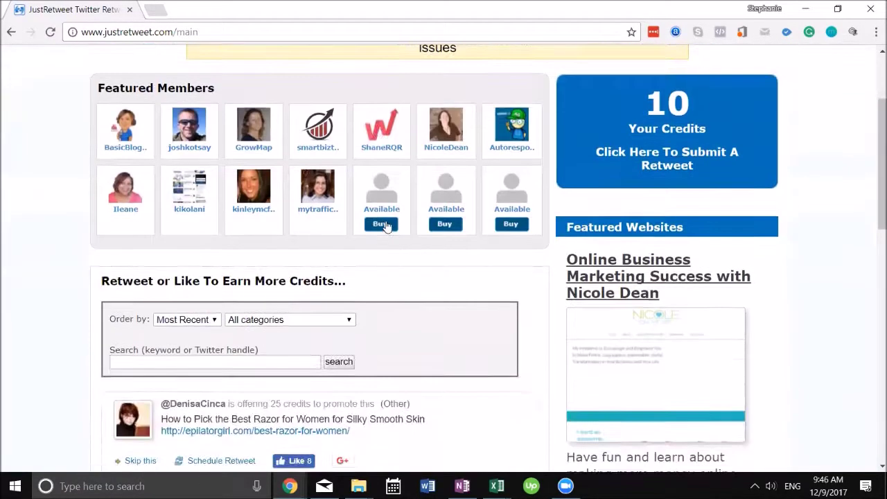
{"action": "scroll", "coordinate": [381, 229], "scroll_direction": "down", "scroll_amount": 2}
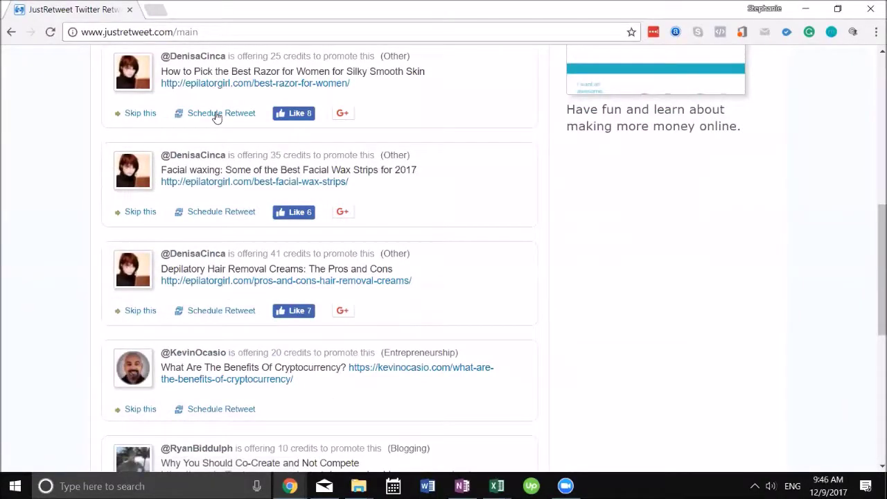
{"action": "scroll", "coordinate": [221, 215], "scroll_direction": "down", "scroll_amount": 1}
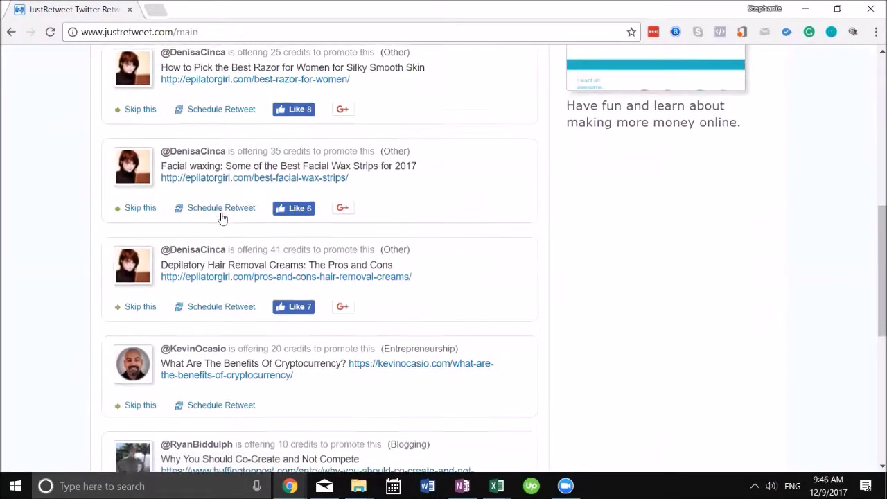
{"action": "scroll", "coordinate": [222, 218], "scroll_direction": "up", "scroll_amount": 4}
{"action": "left_click", "coordinate": [239, 181]}
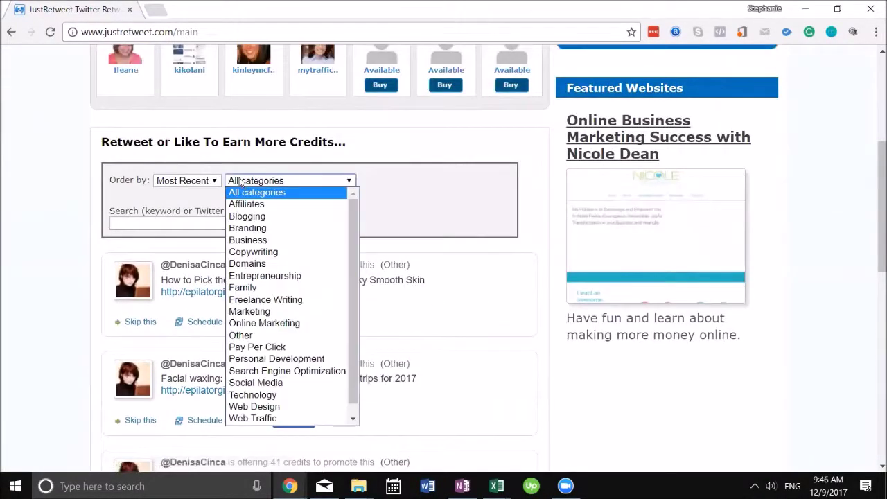
{"action": "left_click", "coordinate": [253, 216]}
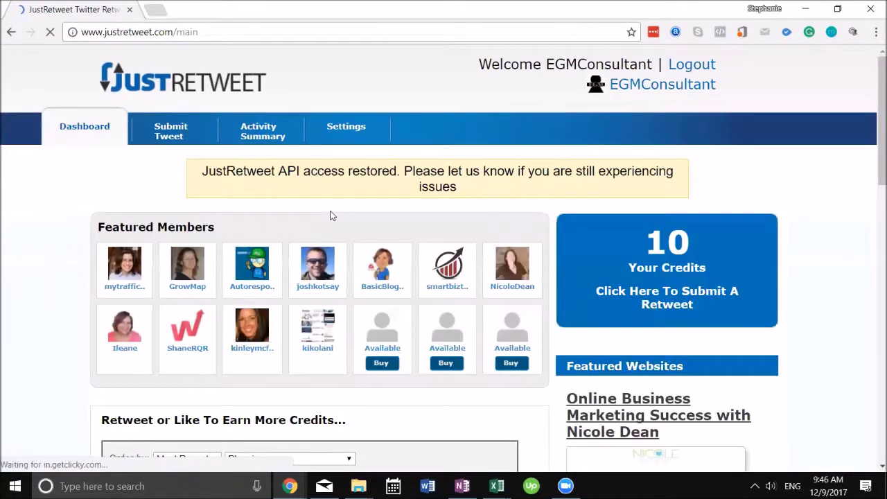
Schedule retweets of the first three Blogging posts, from "Why You Should Co-Create and Not Compete" through the "Avoiding these mistakes" post.
{"action": "scroll", "coordinate": [330, 216], "scroll_direction": "down", "scroll_amount": 3}
{"action": "scroll", "coordinate": [330, 215], "scroll_direction": "down", "scroll_amount": 2}
{"action": "scroll", "coordinate": [331, 211], "scroll_direction": "up", "scroll_amount": 1}
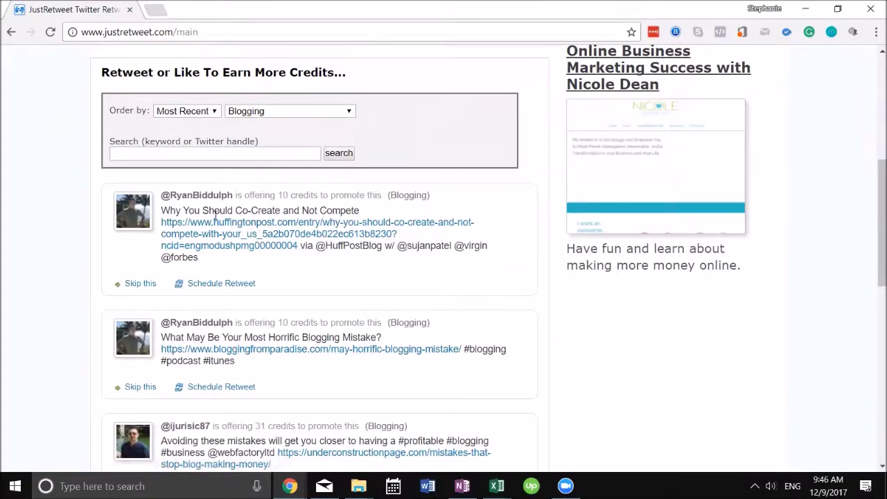
{"action": "left_click", "coordinate": [236, 285]}
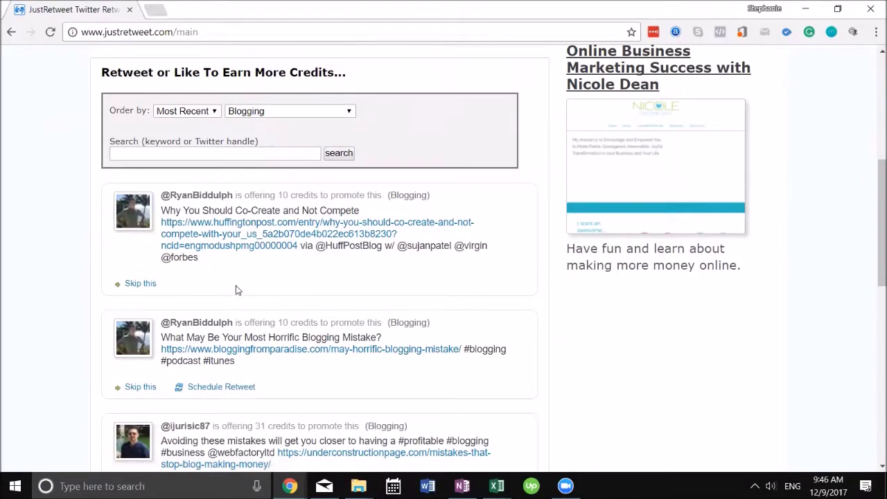
{"action": "left_click", "coordinate": [225, 392]}
{"action": "scroll", "coordinate": [243, 335], "scroll_direction": "down", "scroll_amount": 3}
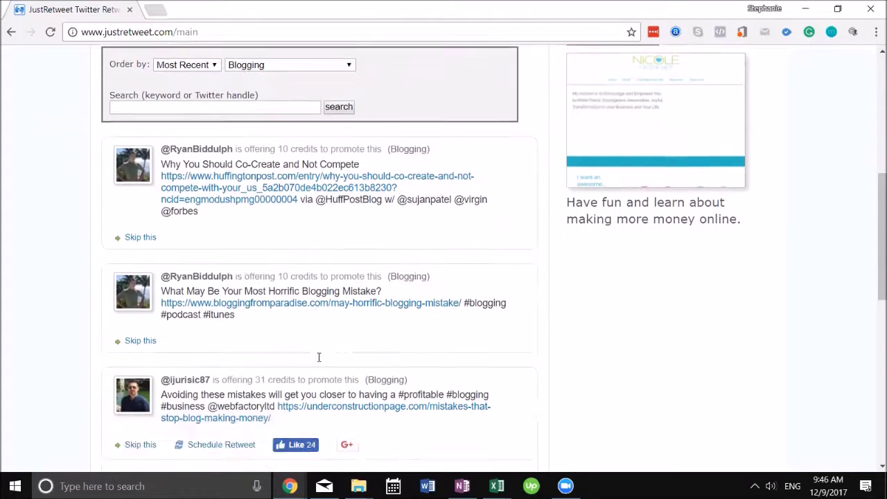
{"action": "left_click", "coordinate": [219, 292]}
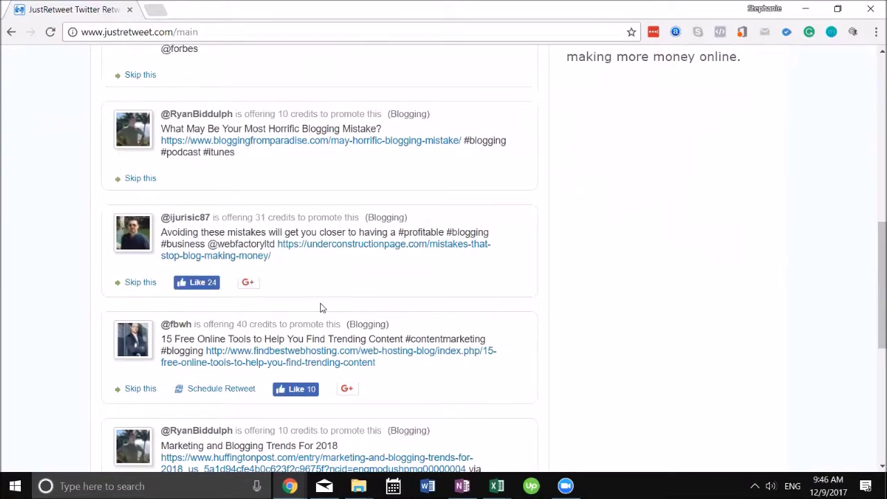
Schedule retweets of the four posts from "15 Free Online Tools" through "How Blogging Can Change Your Life for Good".
{"action": "scroll", "coordinate": [320, 303], "scroll_direction": "down", "scroll_amount": 2}
{"action": "left_click", "coordinate": [198, 256]}
{"action": "left_click", "coordinate": [208, 369]}
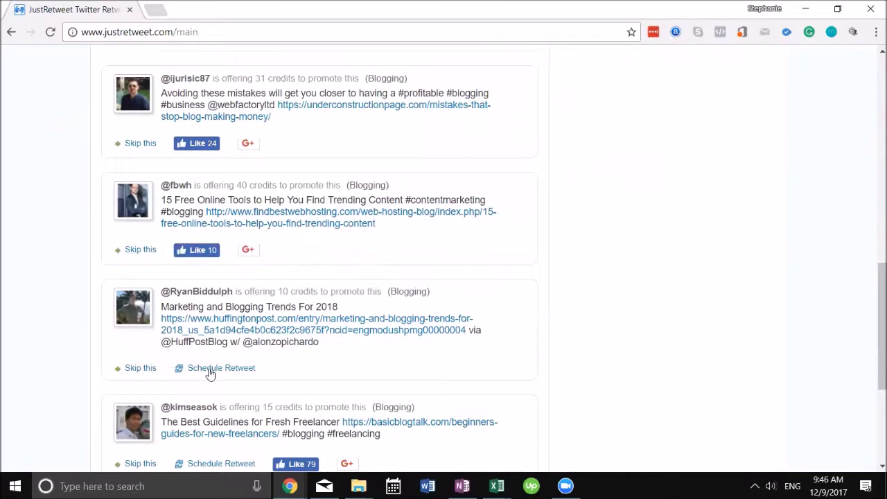
{"action": "scroll", "coordinate": [319, 346], "scroll_direction": "down", "scroll_amount": 2}
{"action": "left_click", "coordinate": [223, 326]}
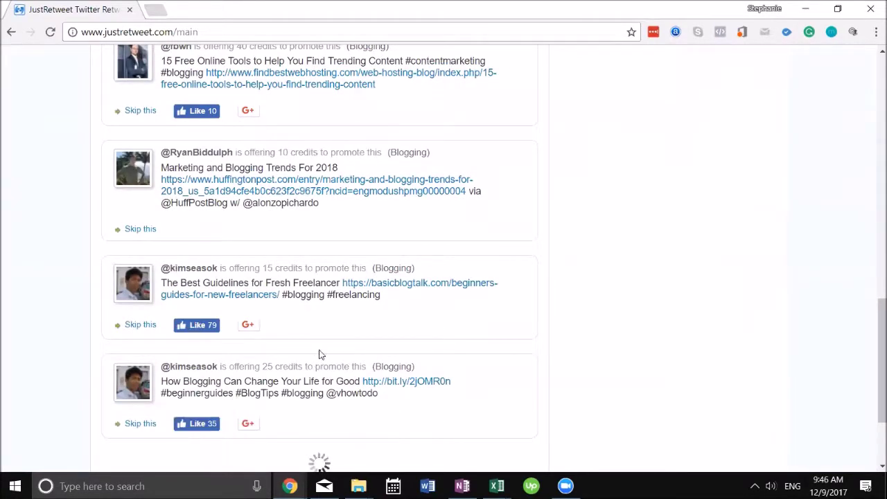
Schedule retweets of the five posts from "Top 10 Tools Web Designers Swear By" through "7 Storytelling Techniques to Conquer Your Blog Readership".
{"action": "scroll", "coordinate": [319, 354], "scroll_direction": "down", "scroll_amount": 4}
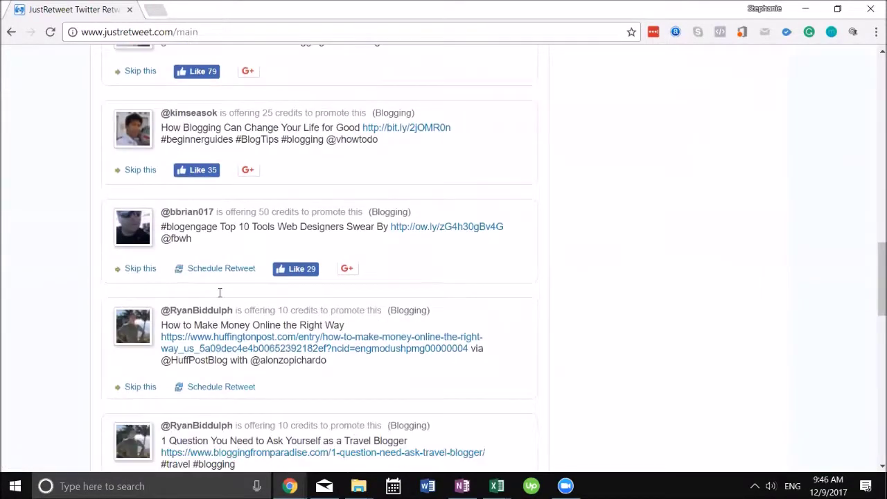
{"action": "left_click", "coordinate": [216, 247]}
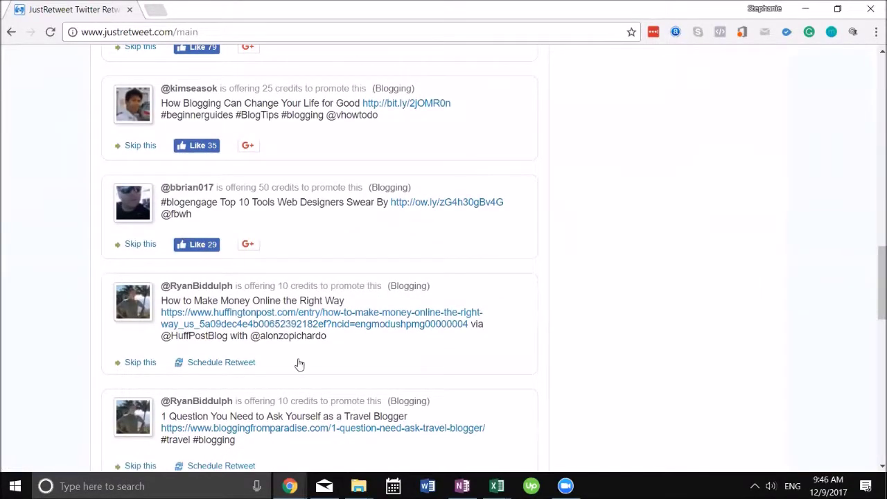
{"action": "scroll", "coordinate": [313, 359], "scroll_direction": "down", "scroll_amount": 2}
{"action": "left_click", "coordinate": [233, 327]}
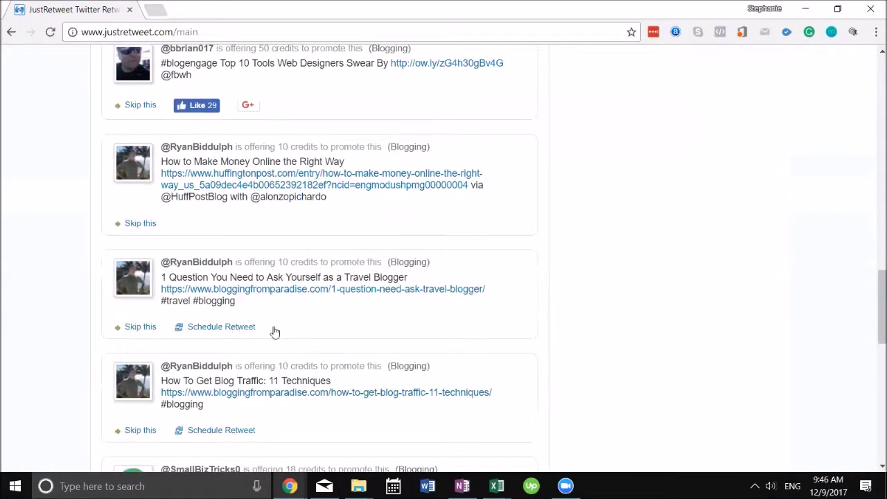
{"action": "scroll", "coordinate": [255, 340], "scroll_direction": "down", "scroll_amount": 2}
{"action": "left_click", "coordinate": [235, 295]}
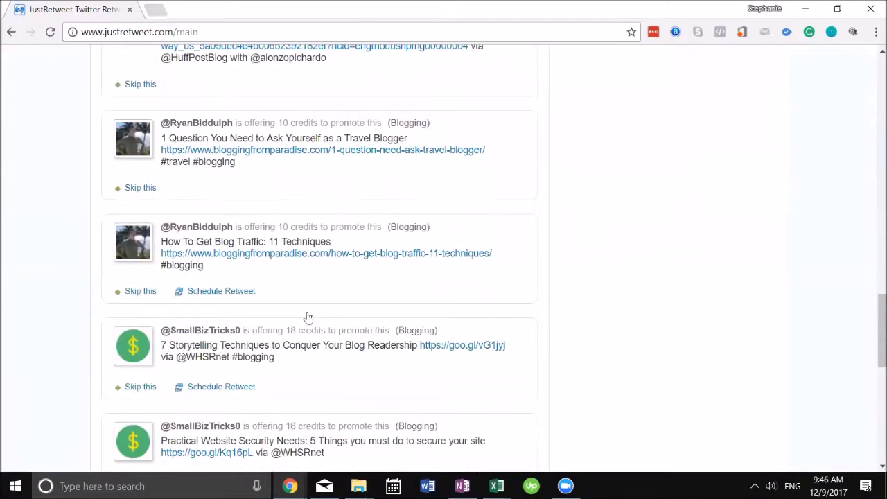
{"action": "scroll", "coordinate": [307, 319], "scroll_direction": "down", "scroll_amount": 2}
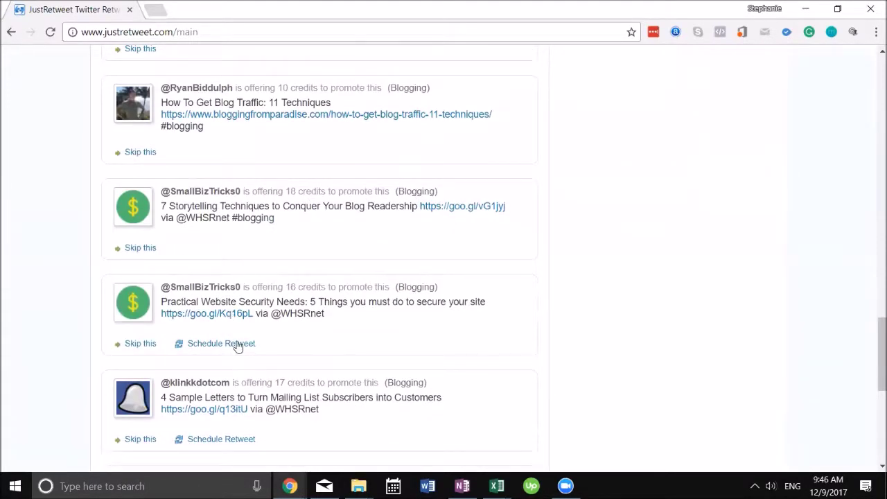
Schedule retweets of the six posts from "Practical Website Security Needs" through "26 Free Site Builders to Create Amazing Websites".
{"action": "scroll", "coordinate": [337, 360], "scroll_direction": "down", "scroll_amount": 3}
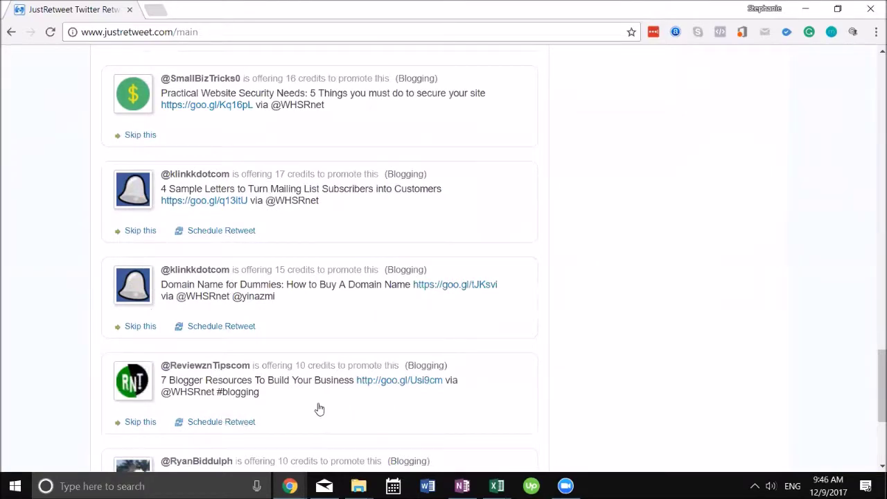
{"action": "scroll", "coordinate": [317, 408], "scroll_direction": "down", "scroll_amount": 3}
{"action": "left_click", "coordinate": [228, 212]}
{"action": "left_click", "coordinate": [228, 317]}
{"action": "left_click", "coordinate": [225, 413]}
{"action": "scroll", "coordinate": [372, 412], "scroll_direction": "down", "scroll_amount": 3}
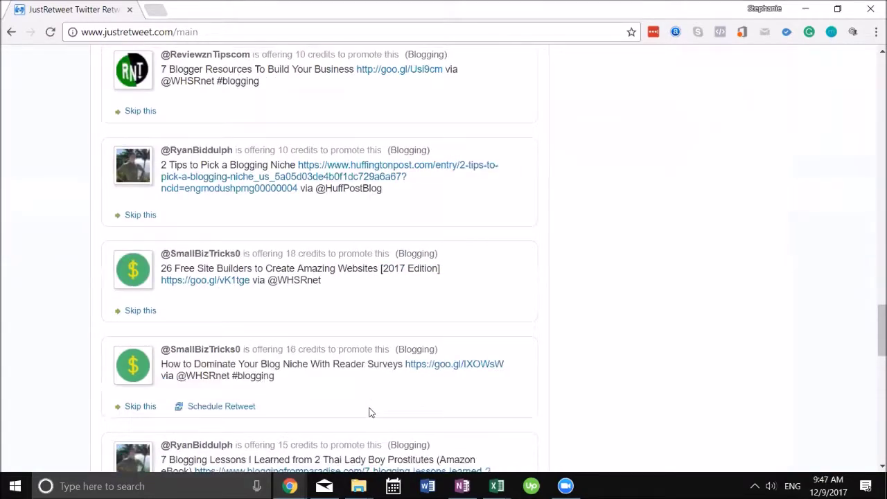
Schedule retweets of the four posts from "How to Dominate Your Blog Niche" through "7 Lessons I Learned During My First Year", and check the credit balance.
{"action": "left_click", "coordinate": [229, 409]}
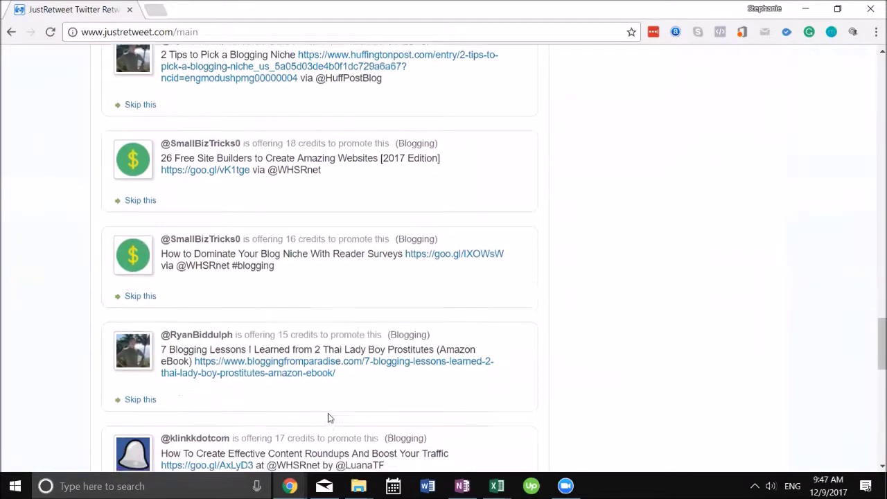
{"action": "scroll", "coordinate": [220, 312], "scroll_direction": "down", "scroll_amount": 3}
{"action": "left_click", "coordinate": [229, 292]}
{"action": "left_click", "coordinate": [226, 384]}
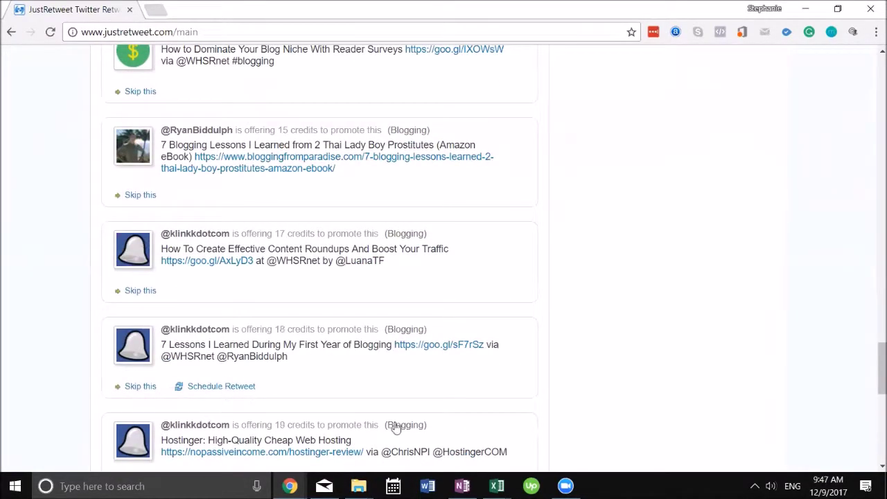
{"action": "scroll", "coordinate": [407, 424], "scroll_direction": "up", "scroll_amount": 1}
{"action": "scroll", "coordinate": [375, 409], "scroll_direction": "up", "scroll_amount": 20}
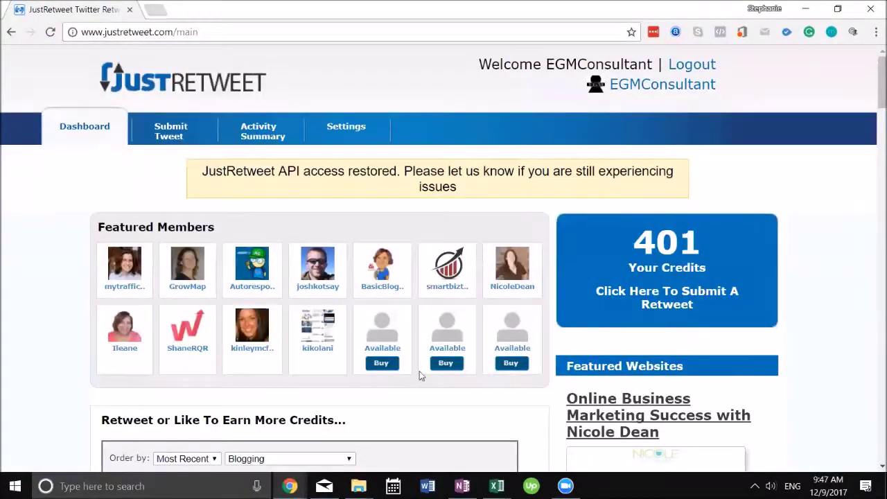
Schedule retweets of the five posts from "Hostinger: High-Quality Cheap Web Hosting" through "1 Secret to Being a Successful Blogger".
{"action": "scroll", "coordinate": [420, 374], "scroll_direction": "down", "scroll_amount": 15}
{"action": "scroll", "coordinate": [417, 362], "scroll_direction": "down", "scroll_amount": 14}
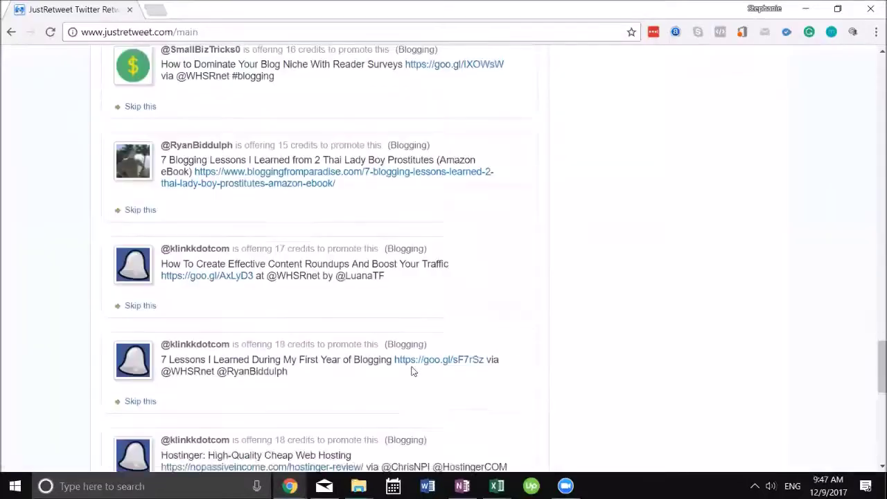
{"action": "left_click", "coordinate": [234, 137]}
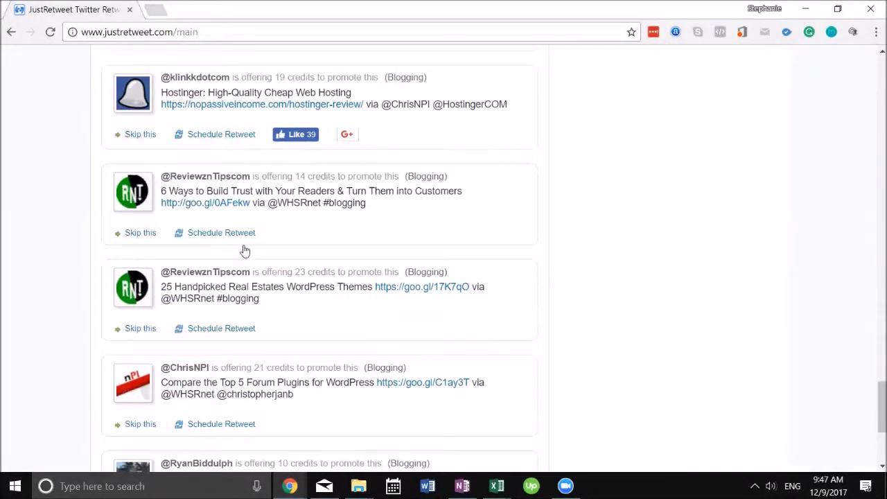
{"action": "left_click", "coordinate": [229, 331]}
{"action": "left_click", "coordinate": [214, 425]}
{"action": "scroll", "coordinate": [213, 326], "scroll_direction": "down", "scroll_amount": 3}
{"action": "left_click", "coordinate": [217, 326]}
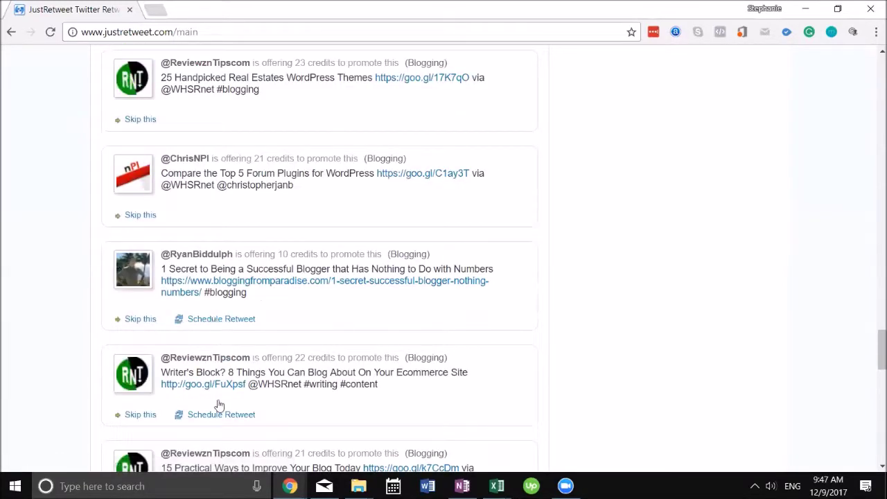
Schedule retweets of the posts from "Writer's Block?" through "A (Very) Detail Guide on Becoming an Authority", and recheck the credit balance.
{"action": "left_click", "coordinate": [307, 418]}
{"action": "scroll", "coordinate": [306, 420], "scroll_direction": "down", "scroll_amount": 3}
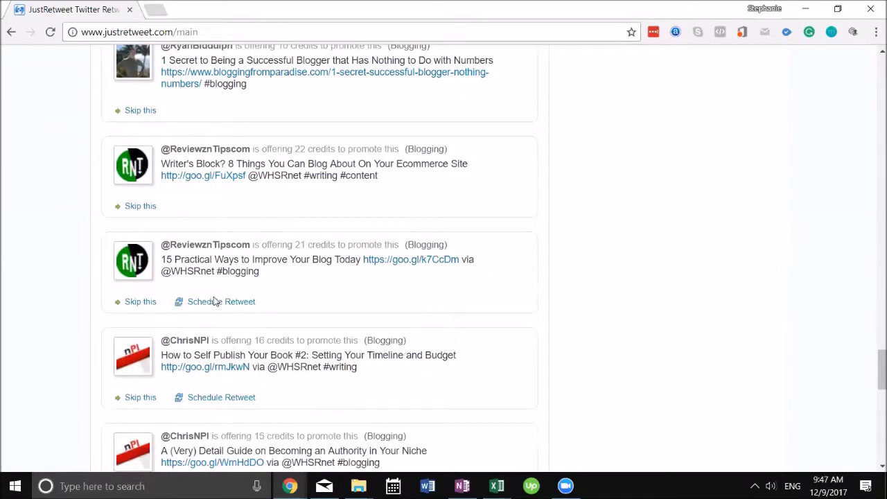
{"action": "left_click", "coordinate": [215, 399]}
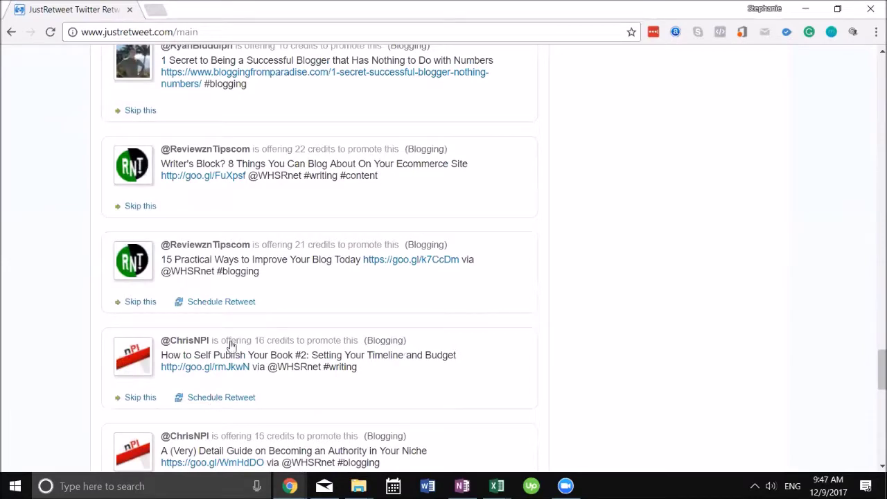
{"action": "left_click", "coordinate": [233, 306]}
{"action": "scroll", "coordinate": [233, 309], "scroll_direction": "down", "scroll_amount": 3}
{"action": "left_click", "coordinate": [229, 291]}
{"action": "scroll", "coordinate": [392, 294], "scroll_direction": "up", "scroll_amount": 20}
{"action": "scroll", "coordinate": [408, 284], "scroll_direction": "up", "scroll_amount": 5}
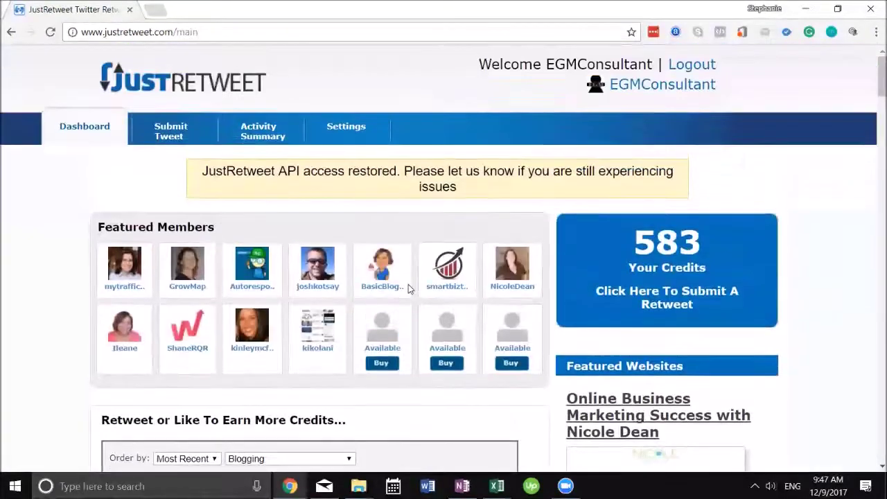
Open the tweet submission form and load twitter.com in a new browser tab.
{"action": "left_click", "coordinate": [166, 132]}
{"action": "left_click", "coordinate": [155, 10]}
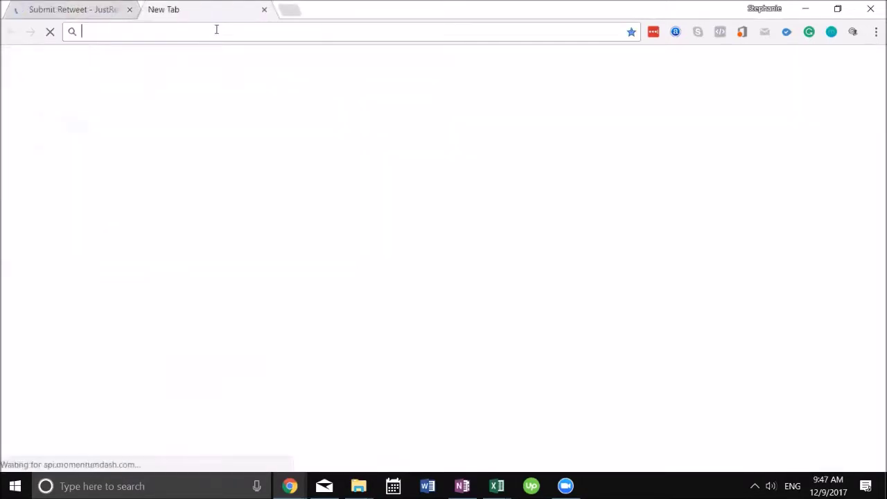
{"action": "type", "text": "twitter"}
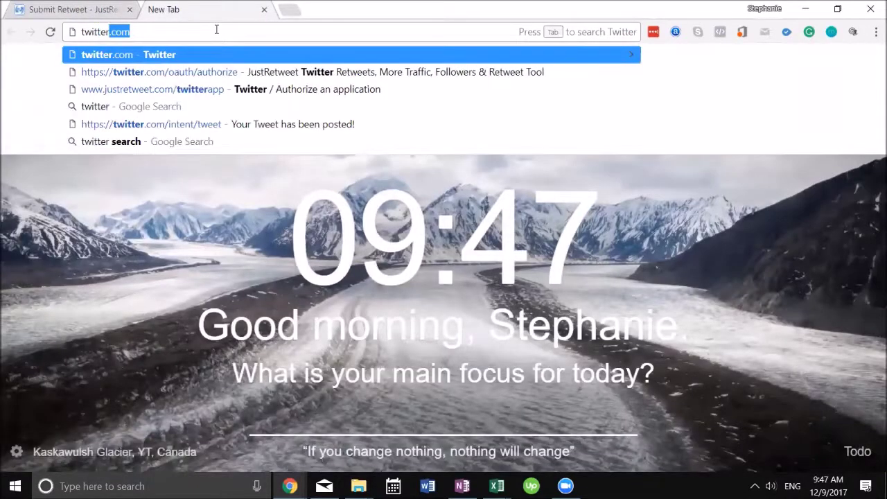
{"action": "key", "text": "Return"}
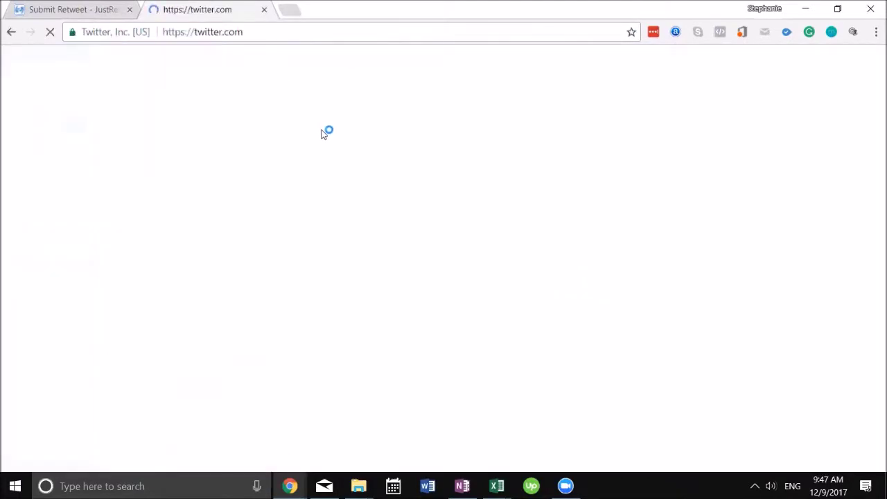
{"action": "key", "text": "ctrl+Tab"}
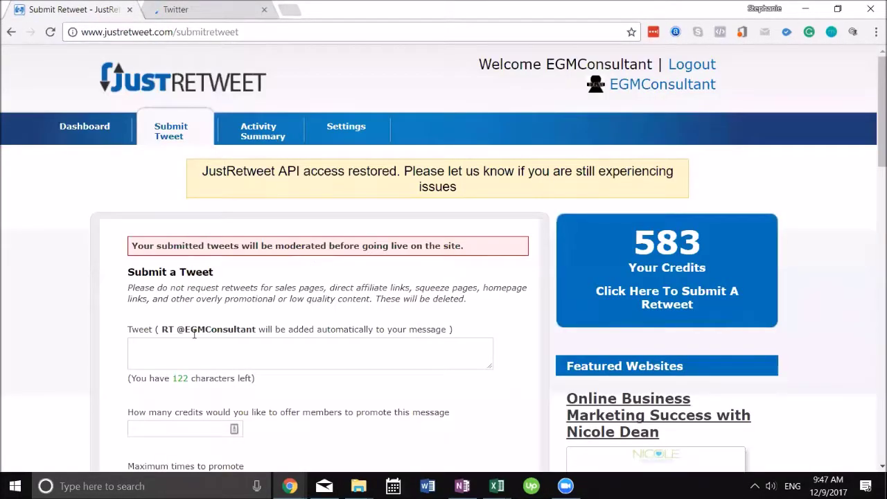
{"action": "left_click", "coordinate": [191, 5]}
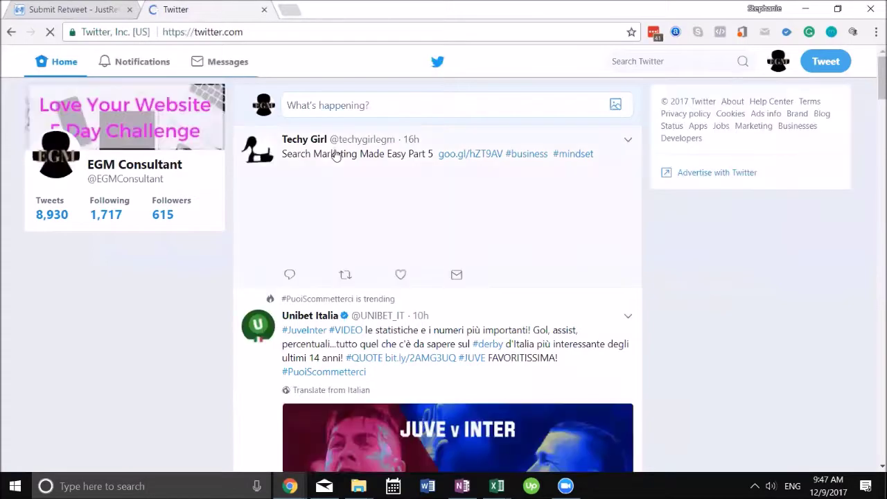
Copy the "Search Marketing Made Easy Part 5" tweet with its link and hashtags from Twitter into the JustRetweet tweet field.
{"action": "scroll", "coordinate": [334, 340], "scroll_direction": "down", "scroll_amount": 2}
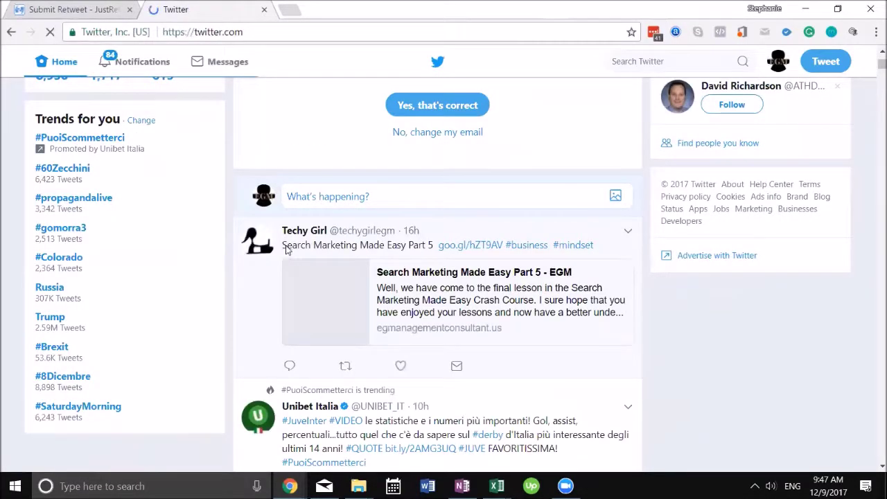
{"action": "left_click_drag", "start_coordinate": [284, 250], "coordinate": [592, 245]}
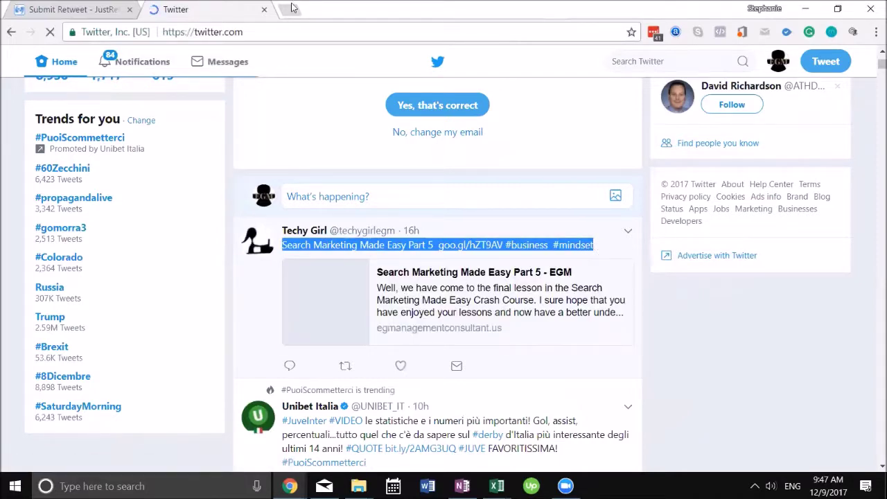
{"action": "left_click", "coordinate": [80, 6]}
{"action": "left_click", "coordinate": [210, 366]}
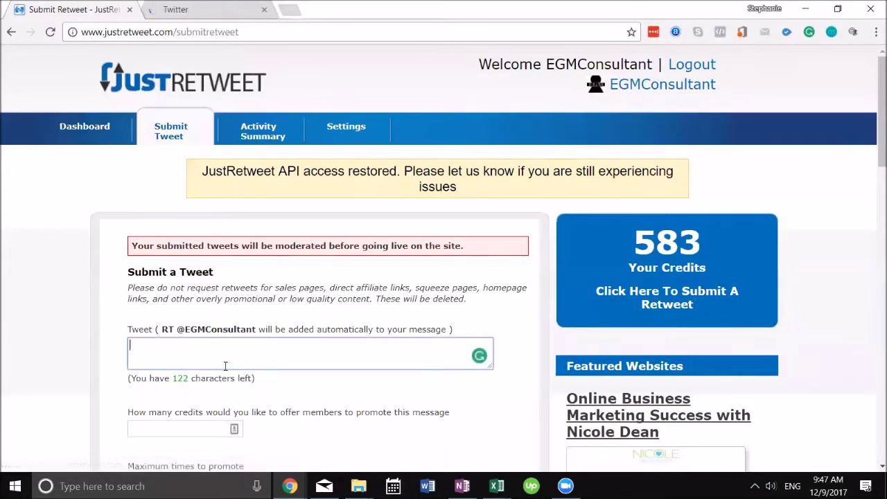
{"action": "type", "text": "Search Marketing Made Easy Part 5  https://goo.gl/hZT9AV  #business  #mindset"}
Offer members 50 credits for promoting the message and set the maximum times to promote to 10.
{"action": "scroll", "coordinate": [263, 345], "scroll_direction": "down", "scroll_amount": 2}
{"action": "key", "text": "Tab"}
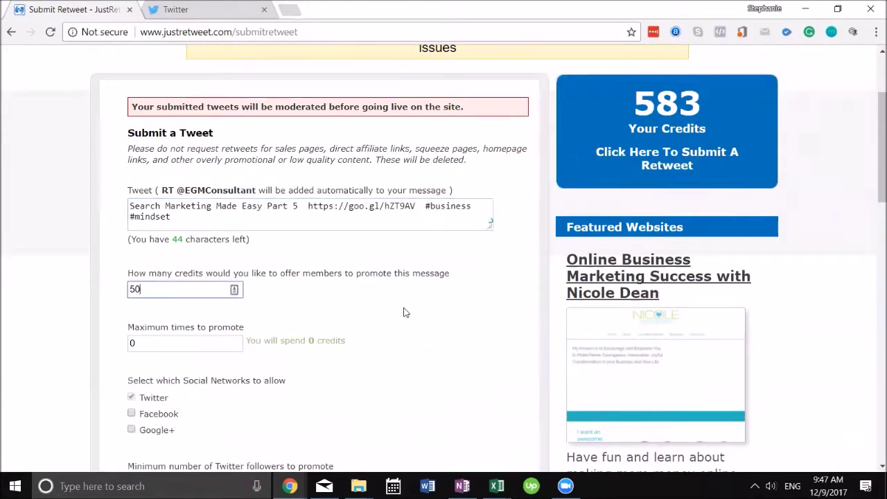
{"action": "left_click", "coordinate": [132, 345]}
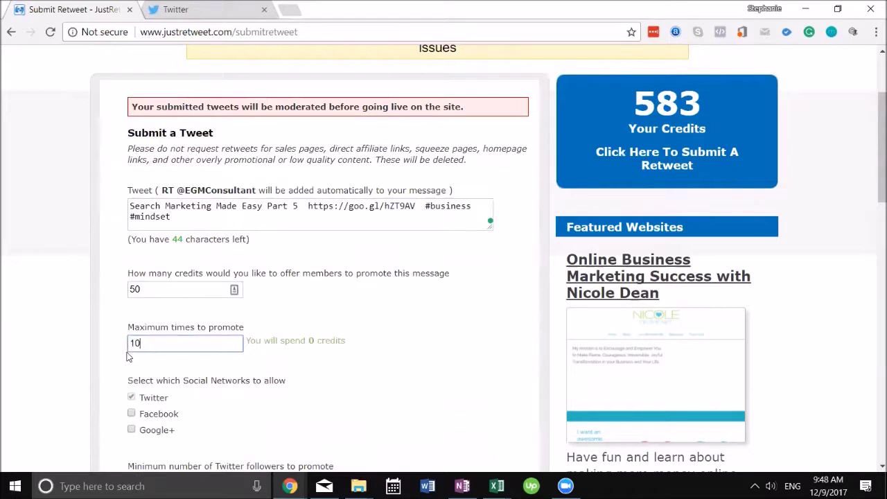
{"action": "left_click", "coordinate": [337, 292]}
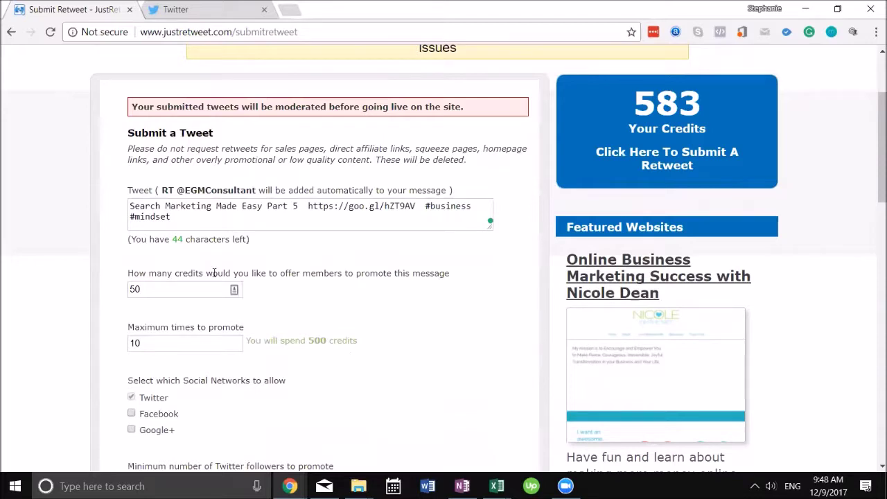
Allow Facebook and Google+ for the promotion and set the minimum number of Twitter followers to 10.
{"action": "scroll", "coordinate": [361, 304], "scroll_direction": "down", "scroll_amount": 2}
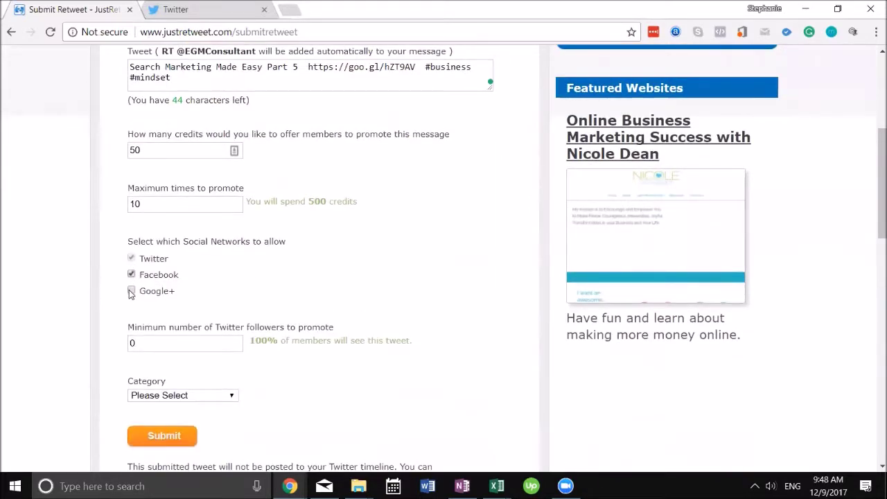
{"action": "left_click", "coordinate": [135, 345]}
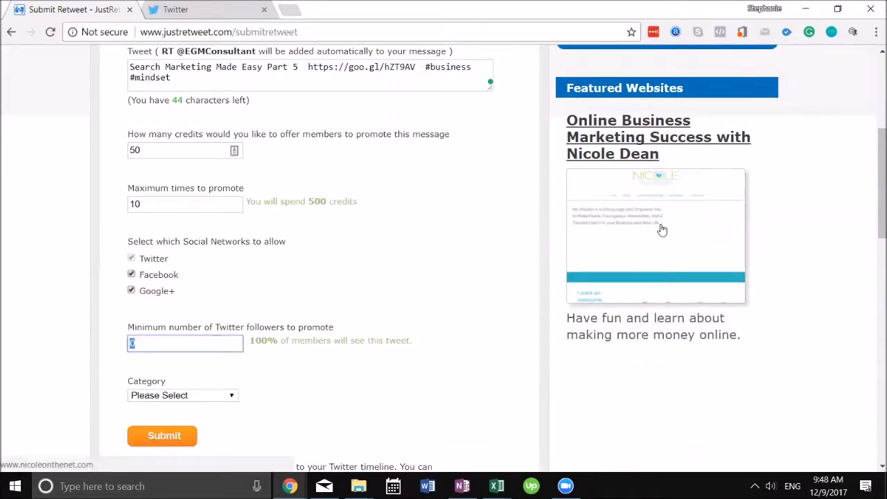
{"action": "type", "text": "10"}
{"action": "left_click", "coordinate": [329, 310]}
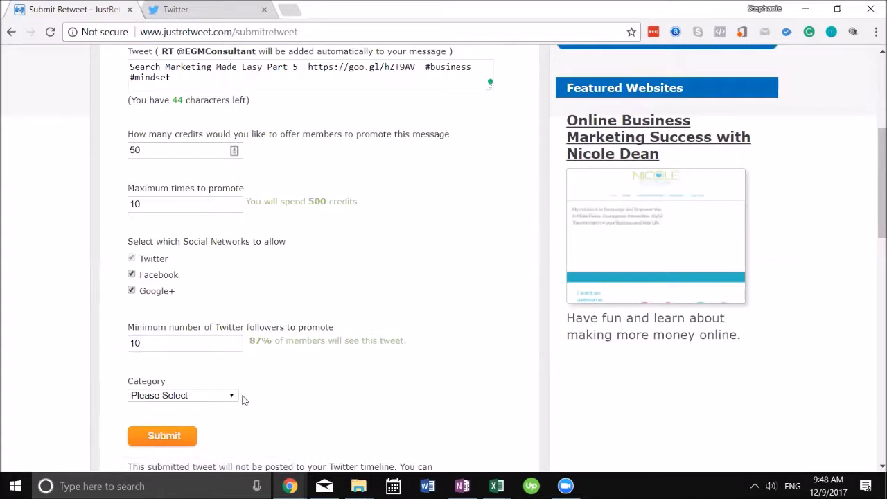
Assign the tweet to the Search Engine Optimization category and submit it.
{"action": "scroll", "coordinate": [208, 326], "scroll_direction": "down", "scroll_amount": 2}
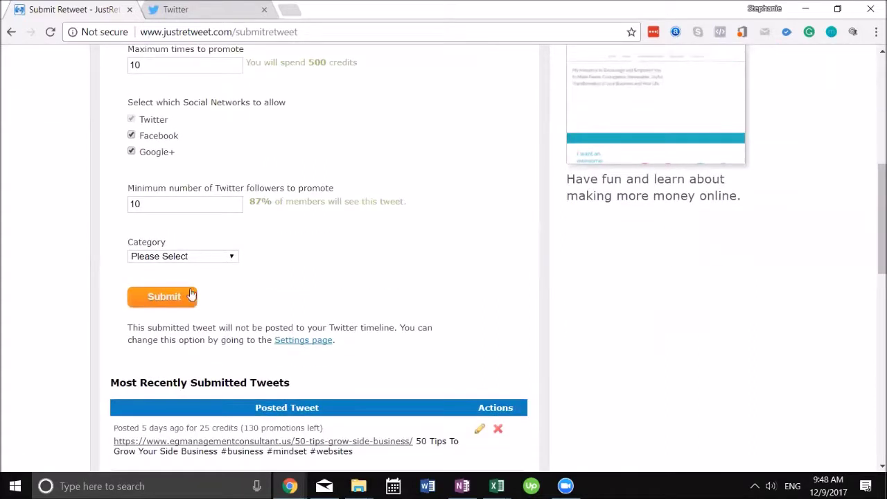
{"action": "left_click", "coordinate": [176, 258]}
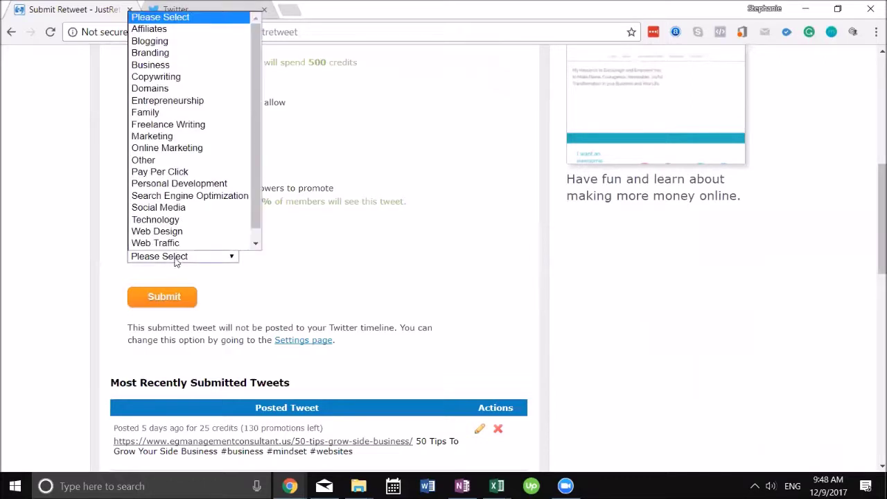
{"action": "left_click", "coordinate": [190, 197]}
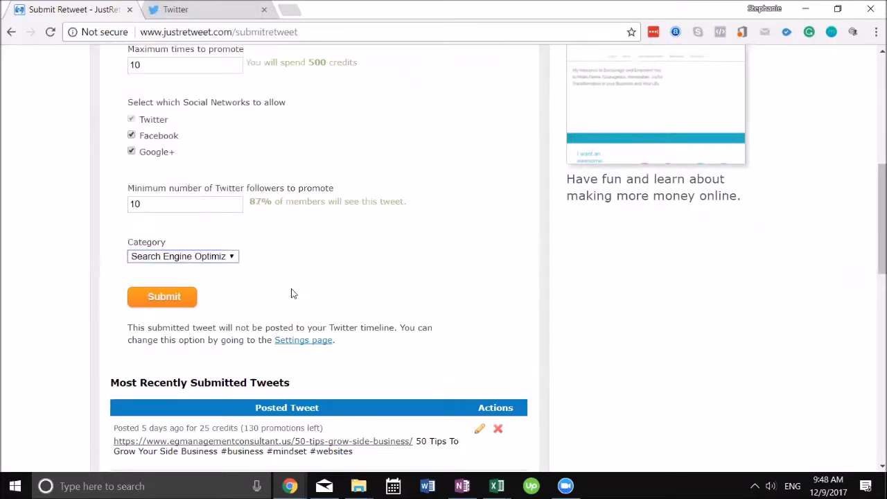
{"action": "left_click", "coordinate": [167, 299]}
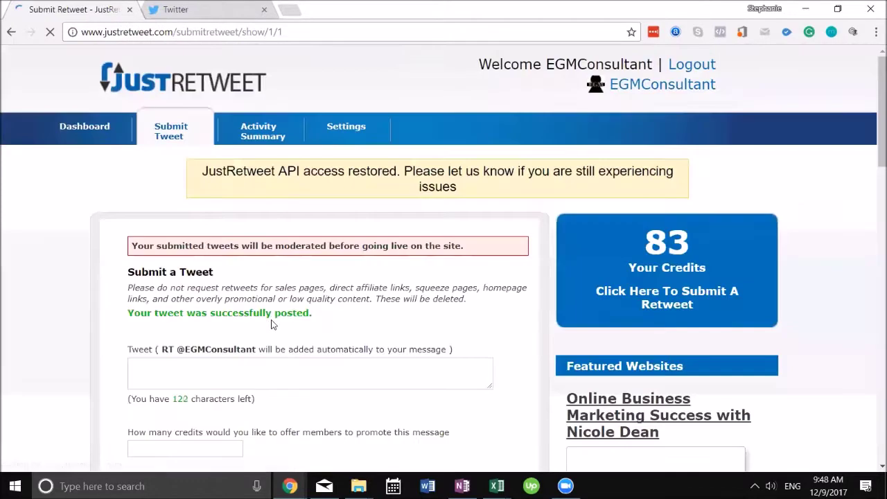
Review the list of most recently submitted tweets and check the remaining credit balance.
{"action": "scroll", "coordinate": [319, 317], "scroll_direction": "down", "scroll_amount": 6}
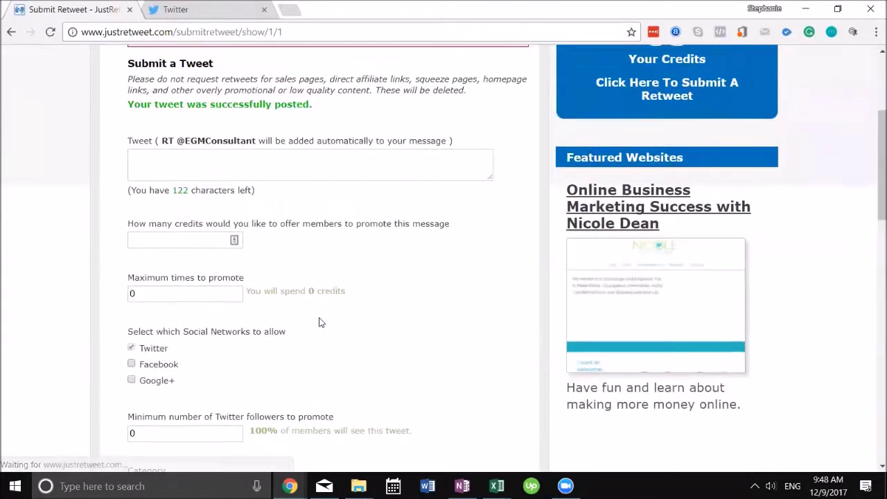
{"action": "scroll", "coordinate": [321, 316], "scroll_direction": "down", "scroll_amount": 3}
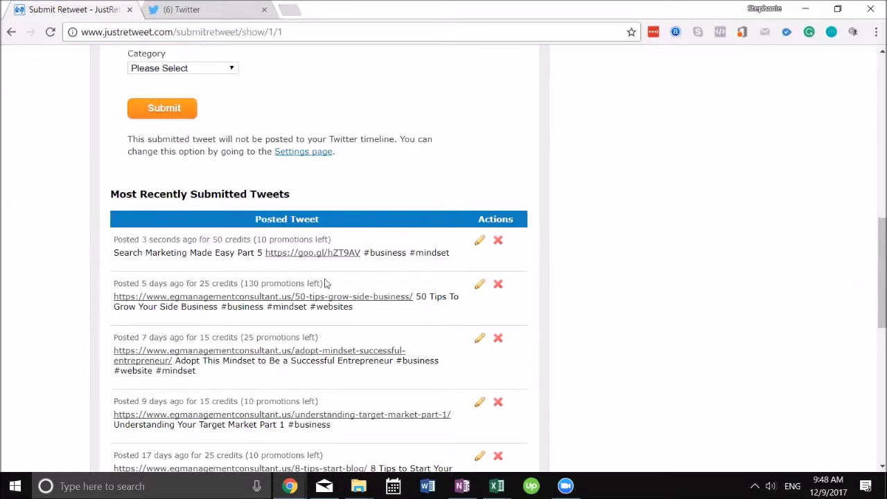
{"action": "scroll", "coordinate": [370, 323], "scroll_direction": "down", "scroll_amount": 3}
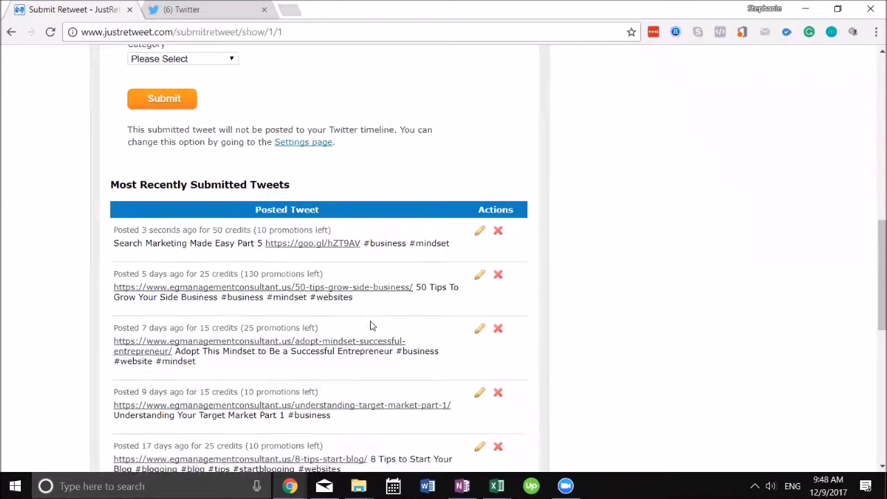
{"action": "scroll", "coordinate": [359, 118], "scroll_direction": "up", "scroll_amount": 1}
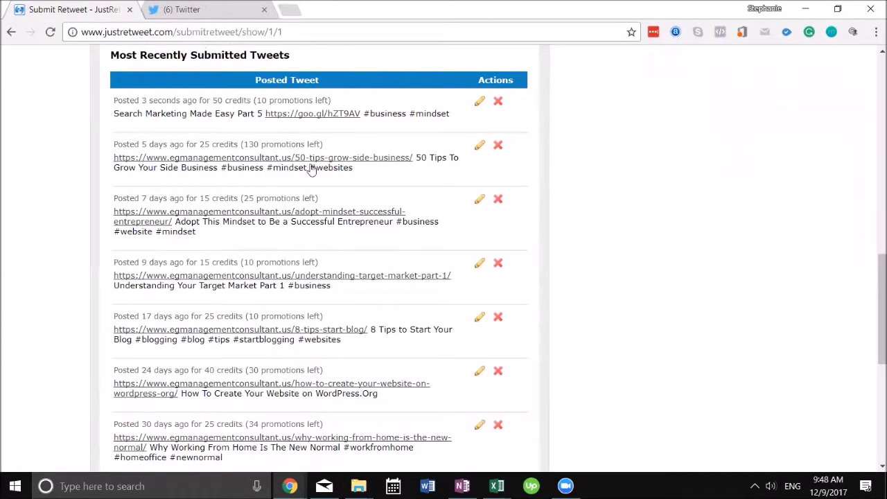
{"action": "scroll", "coordinate": [405, 201], "scroll_direction": "up", "scroll_amount": 8}
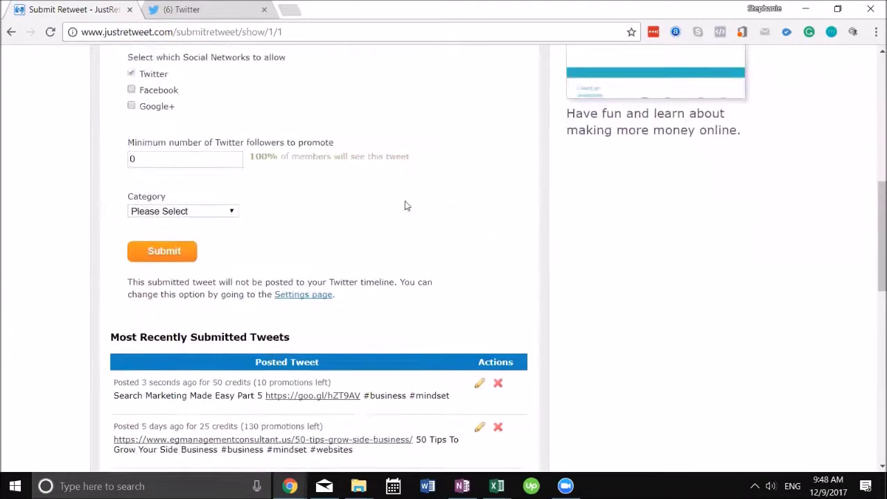
{"action": "scroll", "coordinate": [404, 194], "scroll_direction": "up", "scroll_amount": 3}
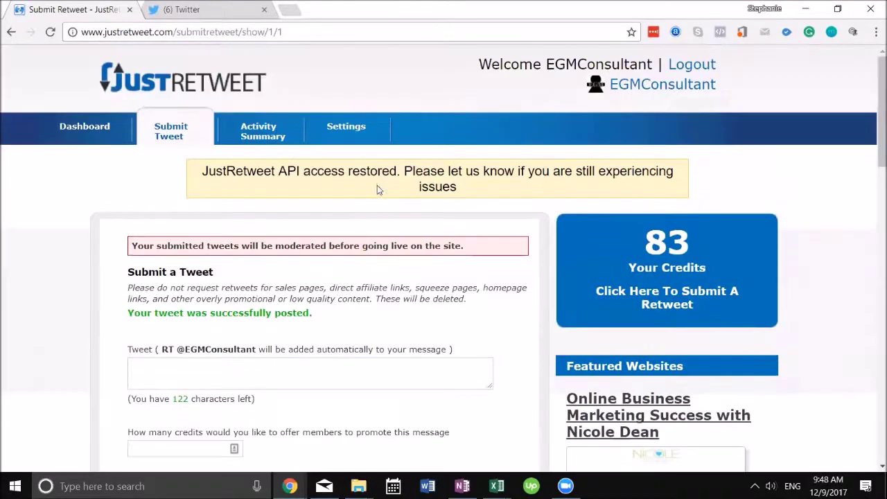
Switch to Twitter and open the account's Analytics page.
{"action": "left_click", "coordinate": [230, 9]}
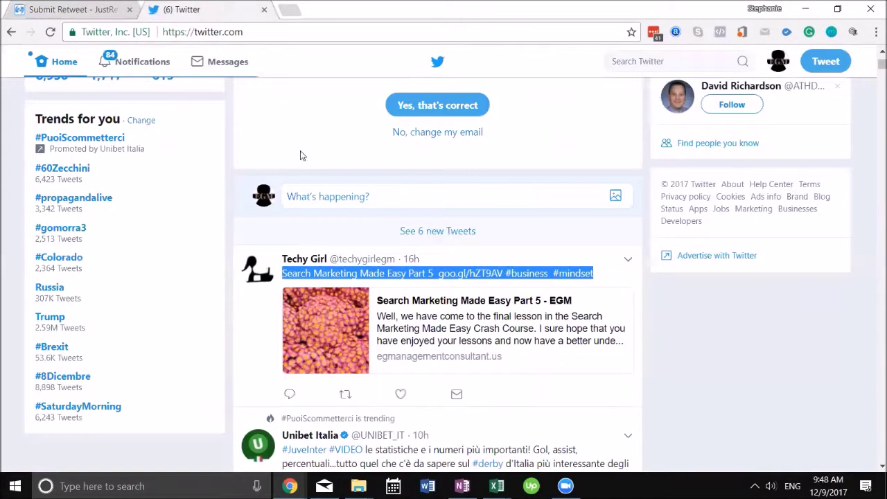
{"action": "left_click", "coordinate": [778, 61]}
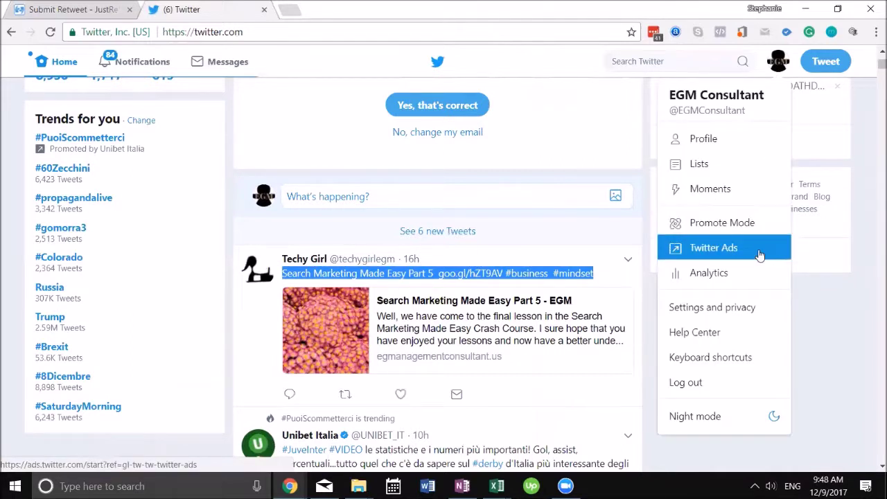
{"action": "left_click", "coordinate": [754, 280]}
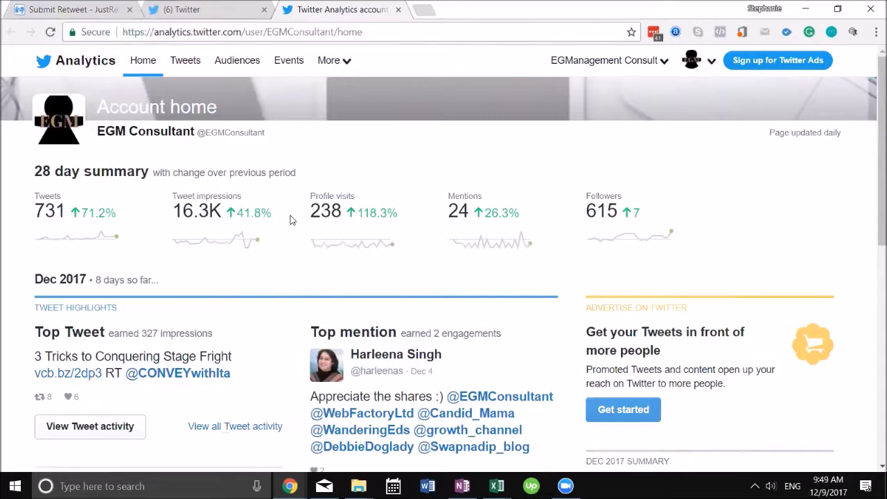
Examine the monthly analytics highlights and summaries from December back to October 2017, and the 28-day summary.
{"action": "scroll", "coordinate": [291, 220], "scroll_direction": "down", "scroll_amount": 2}
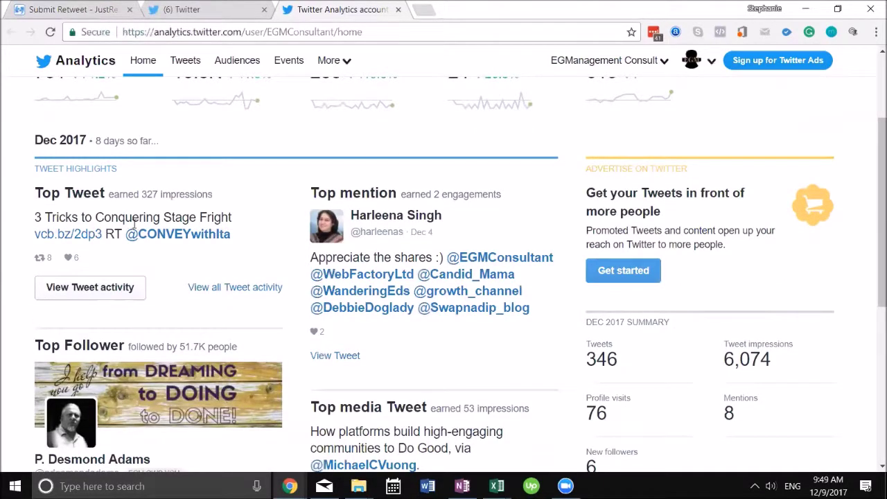
{"action": "scroll", "coordinate": [347, 238], "scroll_direction": "down", "scroll_amount": 2}
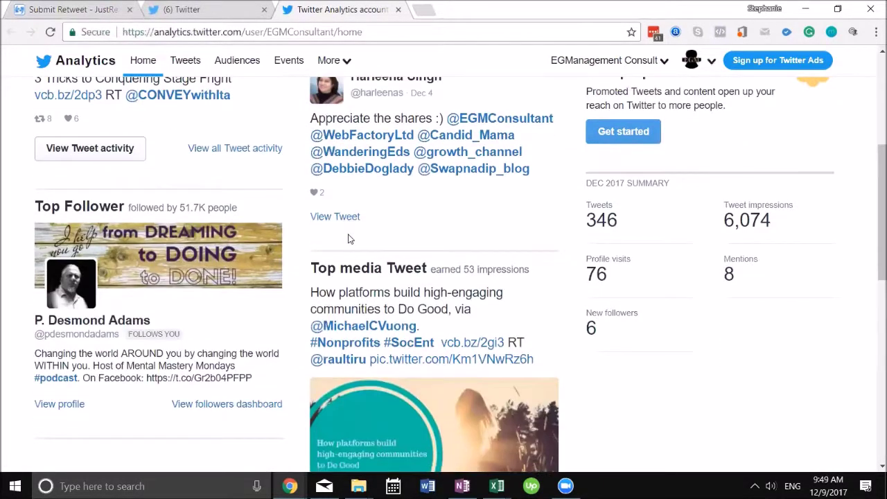
{"action": "scroll", "coordinate": [348, 239], "scroll_direction": "down", "scroll_amount": 4}
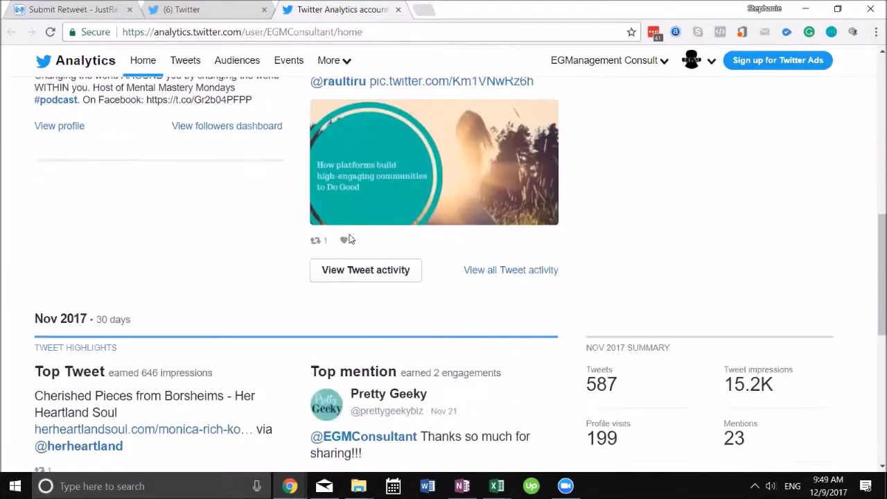
{"action": "scroll", "coordinate": [350, 239], "scroll_direction": "down", "scroll_amount": 3}
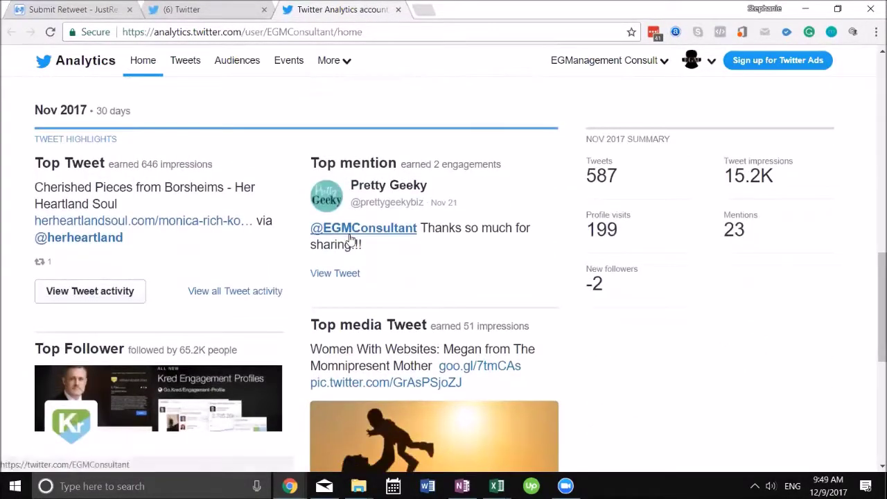
{"action": "scroll", "coordinate": [351, 239], "scroll_direction": "down", "scroll_amount": 2}
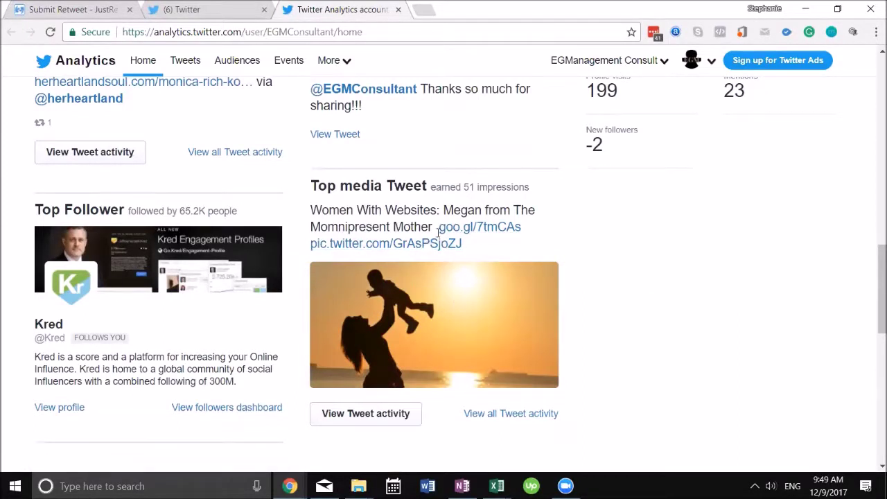
{"action": "scroll", "coordinate": [435, 281], "scroll_direction": "down", "scroll_amount": 1}
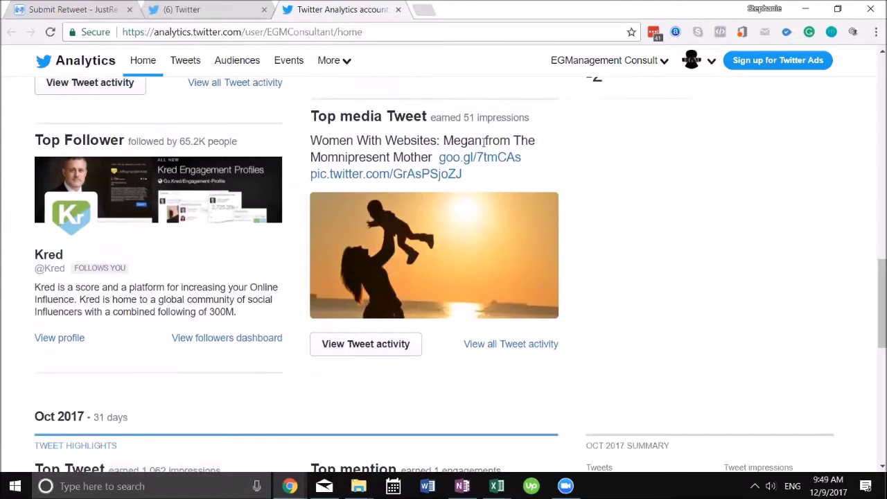
{"action": "scroll", "coordinate": [337, 246], "scroll_direction": "down", "scroll_amount": 3}
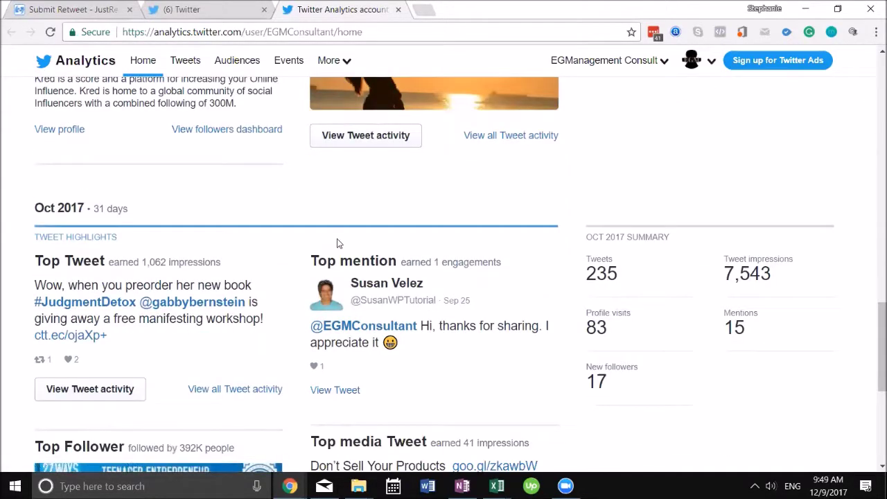
{"action": "scroll", "coordinate": [337, 244], "scroll_direction": "down", "scroll_amount": 1}
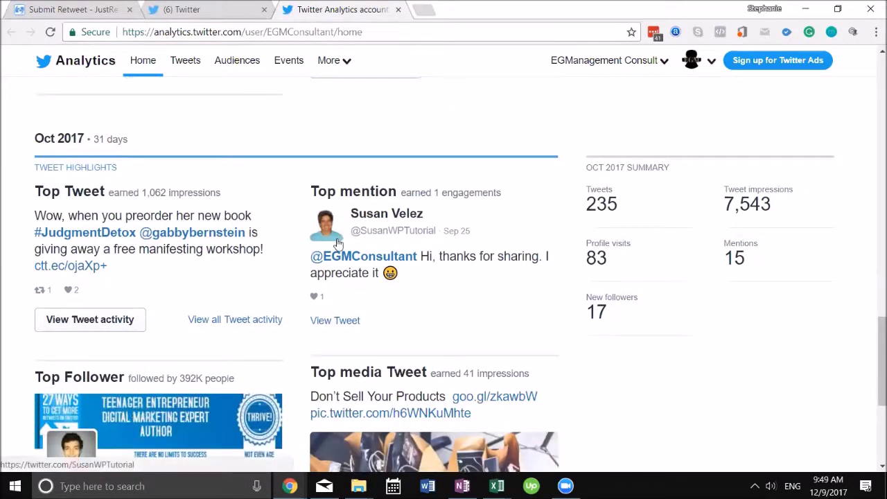
{"action": "scroll", "coordinate": [387, 277], "scroll_direction": "up", "scroll_amount": 1}
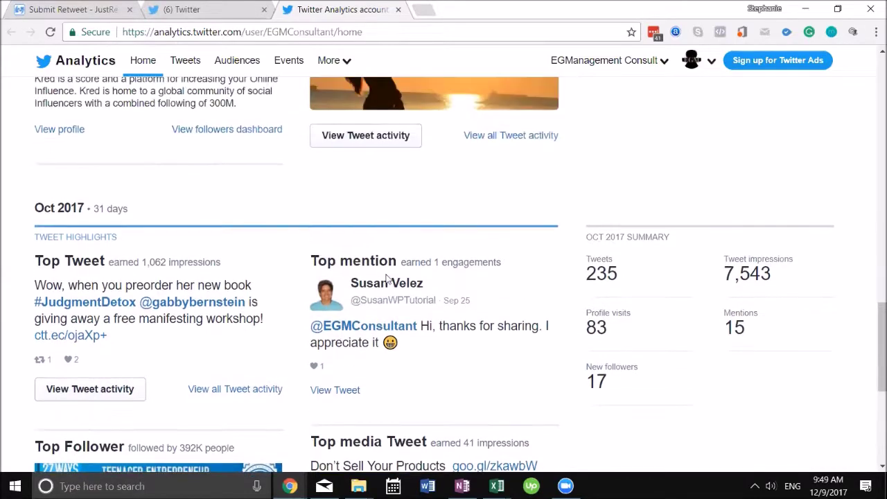
{"action": "scroll", "coordinate": [387, 277], "scroll_direction": "up", "scroll_amount": 4}
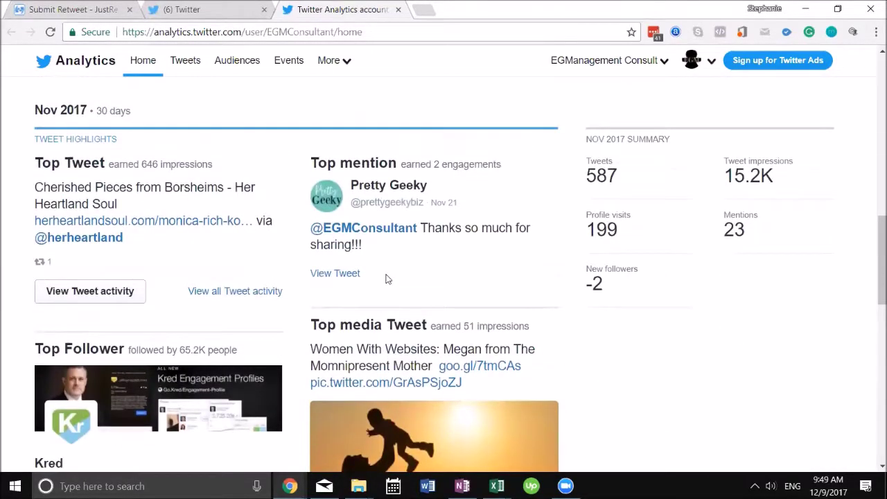
{"action": "scroll", "coordinate": [387, 279], "scroll_direction": "up", "scroll_amount": 4}
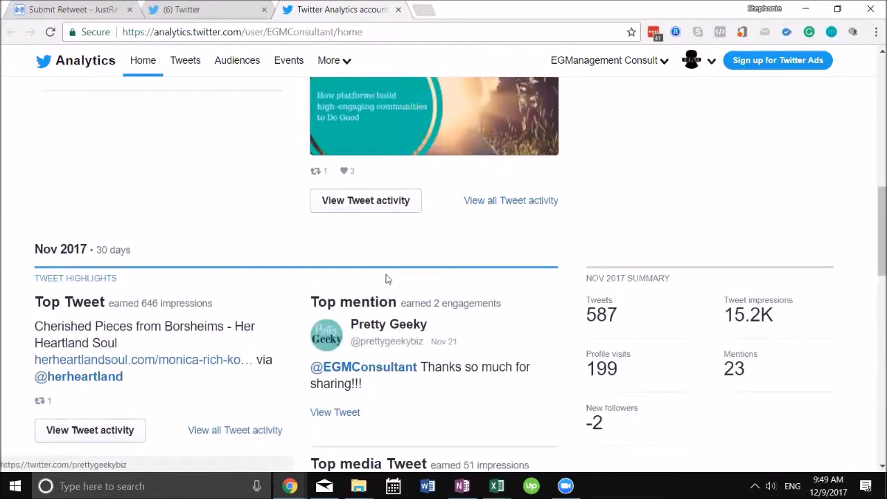
{"action": "scroll", "coordinate": [386, 280], "scroll_direction": "up", "scroll_amount": 5}
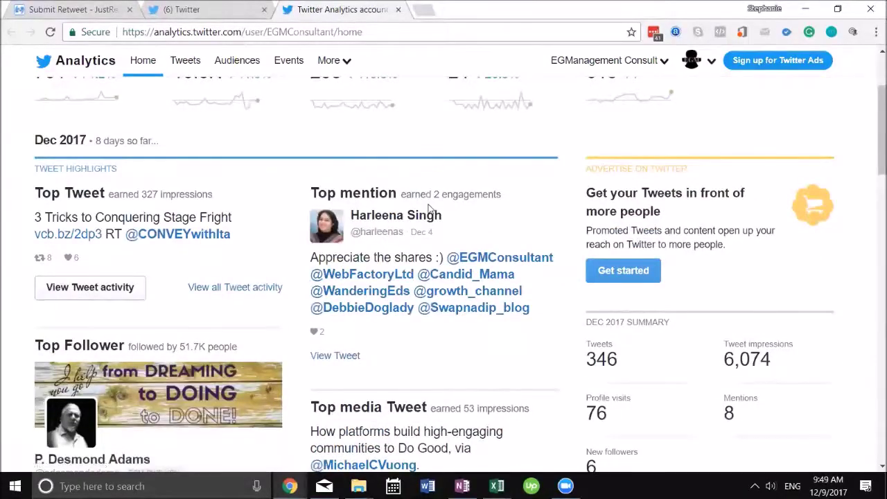
{"action": "scroll", "coordinate": [480, 227], "scroll_direction": "up", "scroll_amount": 2}
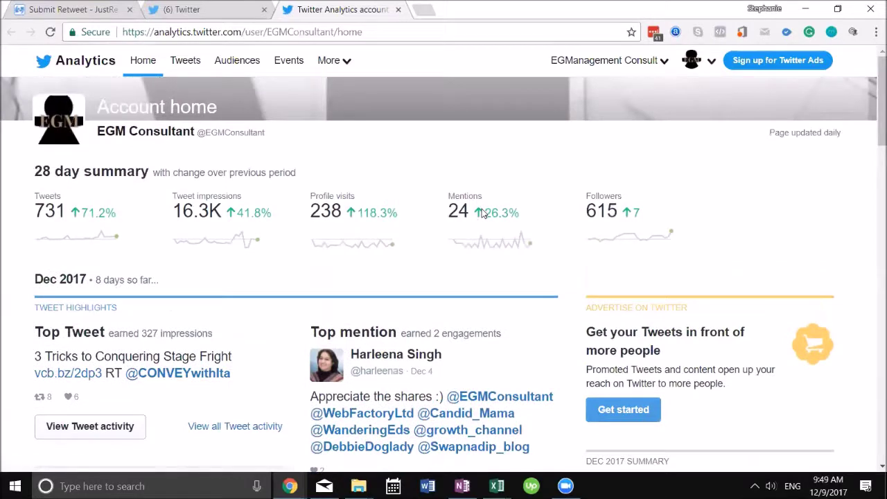
Return to the JustRetweet tweet submission page.
{"action": "left_click", "coordinate": [155, 5]}
{"action": "left_click", "coordinate": [94, 9]}
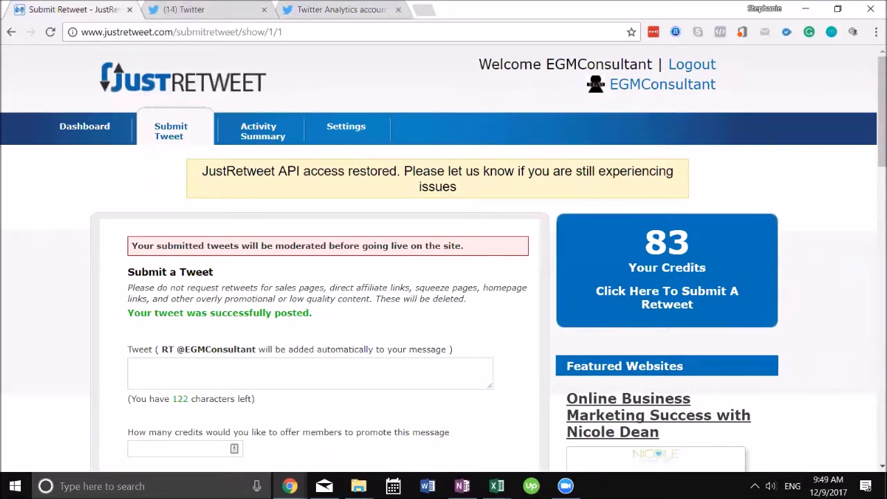
{"action": "key", "text": "alt+q"}
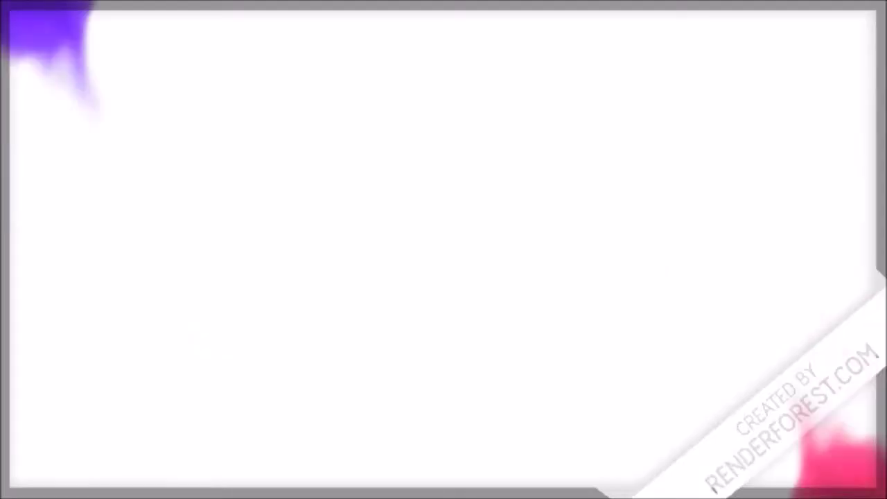